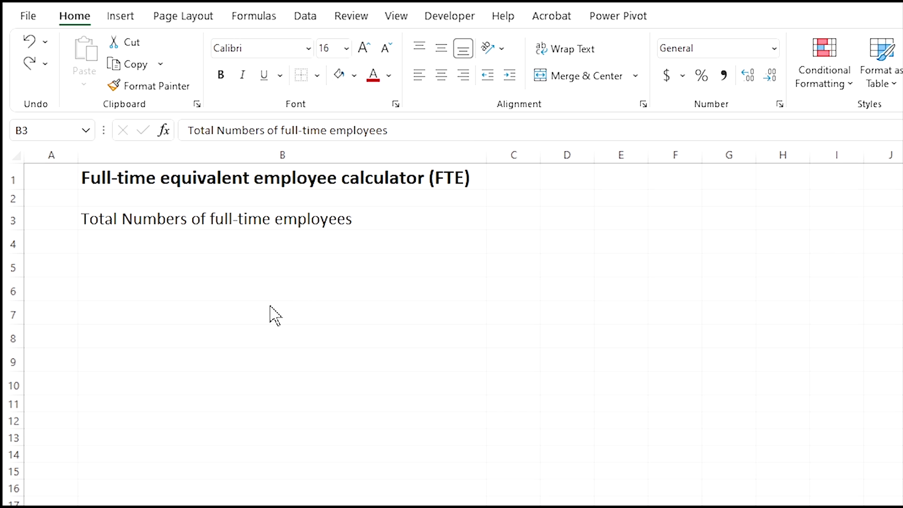
# - Review the title and full-time employees label, then enter 444 part-time hours in C5
pyautogui.click(364, 6)
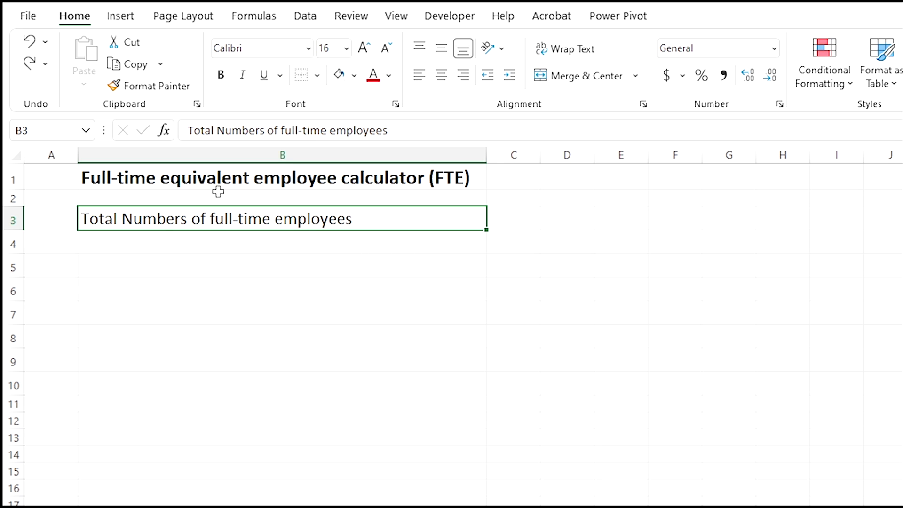
pyautogui.click(261, 178)
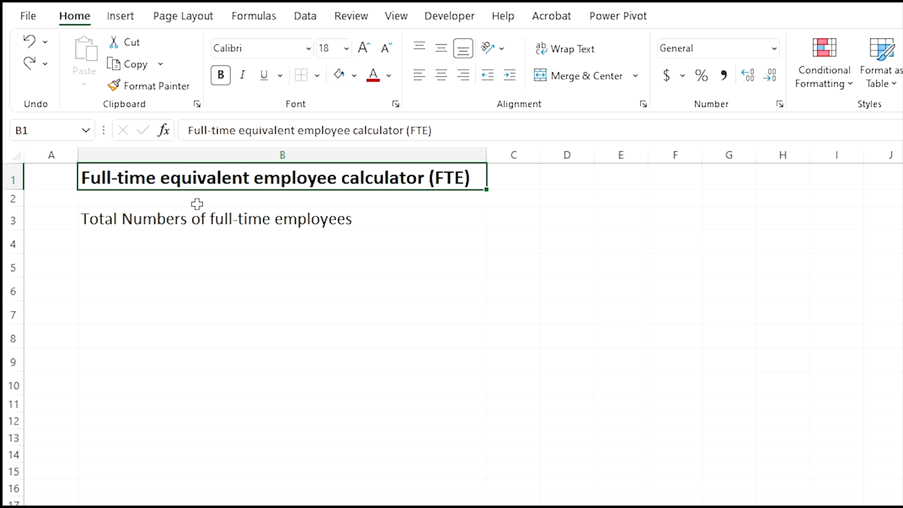
pyautogui.click(214, 219)
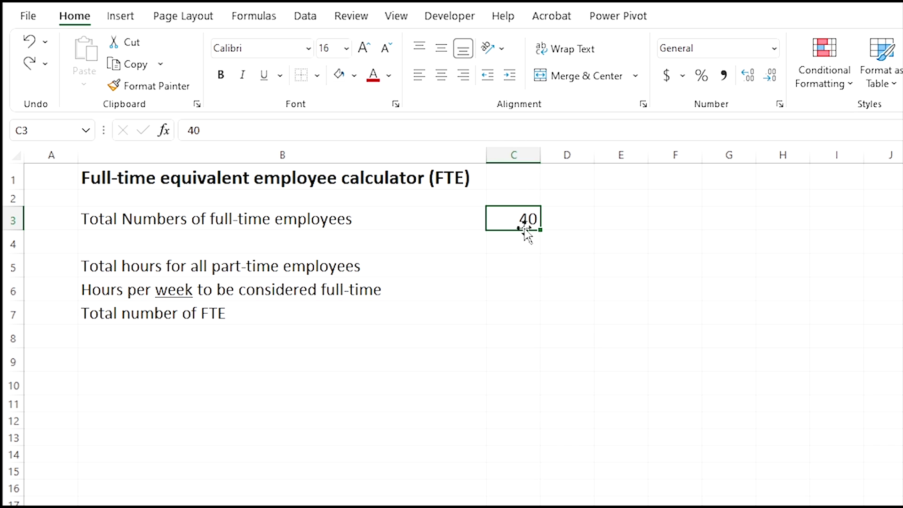
pyautogui.click(516, 263)
pyautogui.write('444')
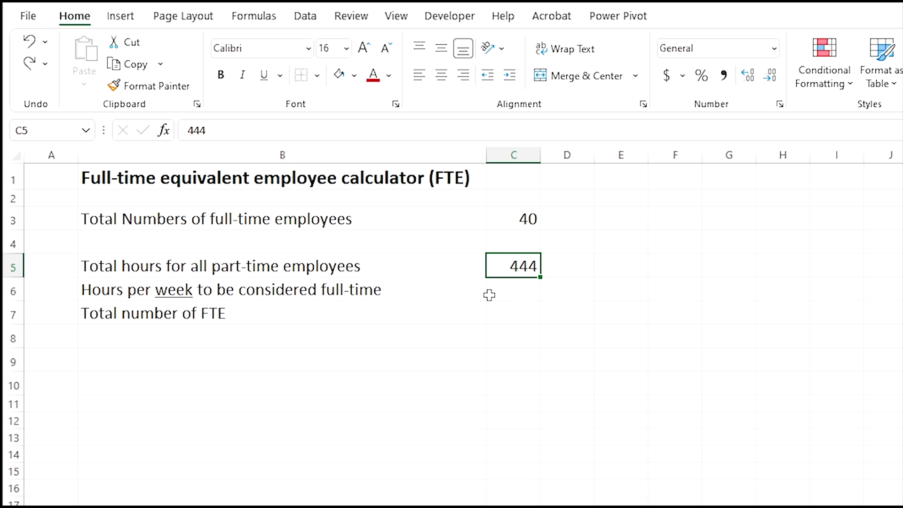
# - Enter 30 as the full-time weekly hours in C6
pyautogui.click(517, 295)
pyautogui.write('30')
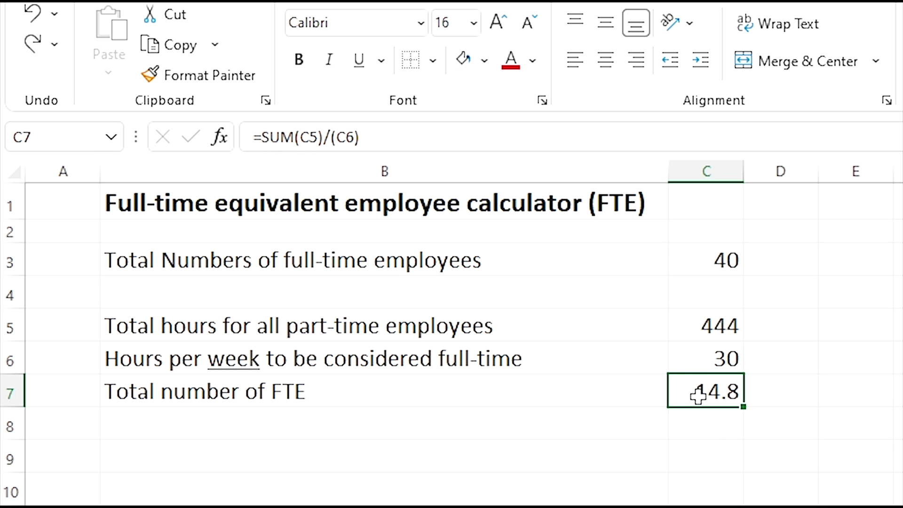
# - Confirm the formula =SUM(C5)/(C6) in C7 so total FTE shows 14.8
pyautogui.press('F2')
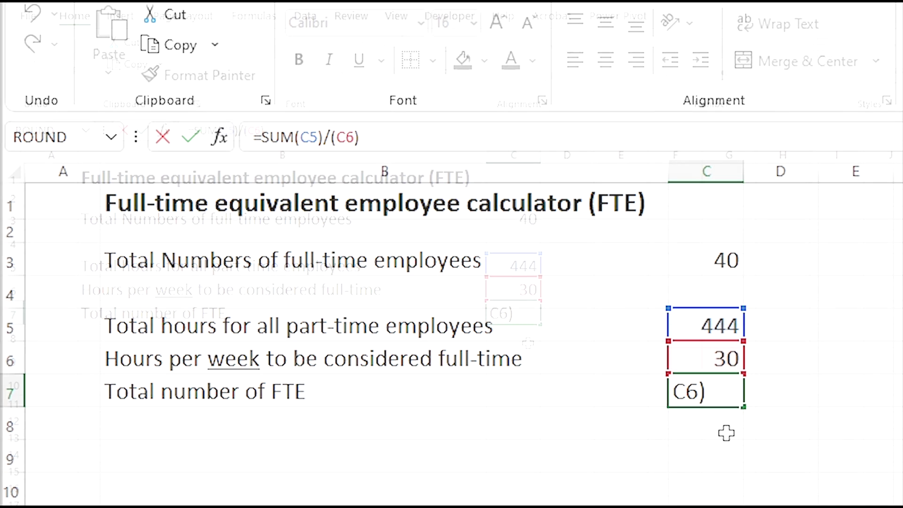
pyautogui.press('Return')
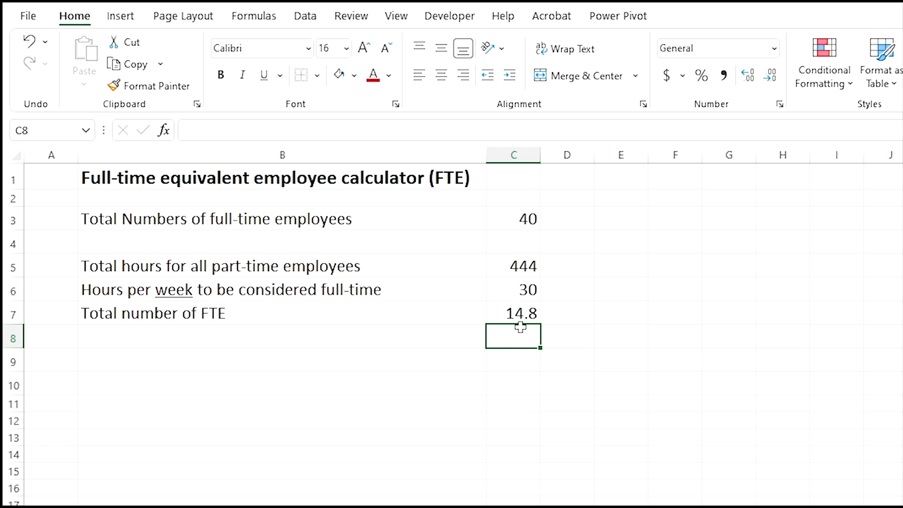
pyautogui.click(527, 314)
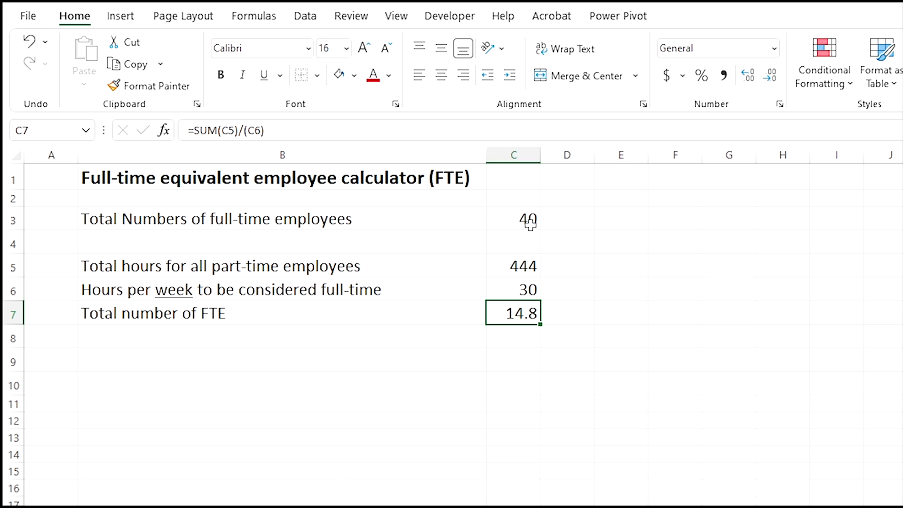
pyautogui.click(621, 289)
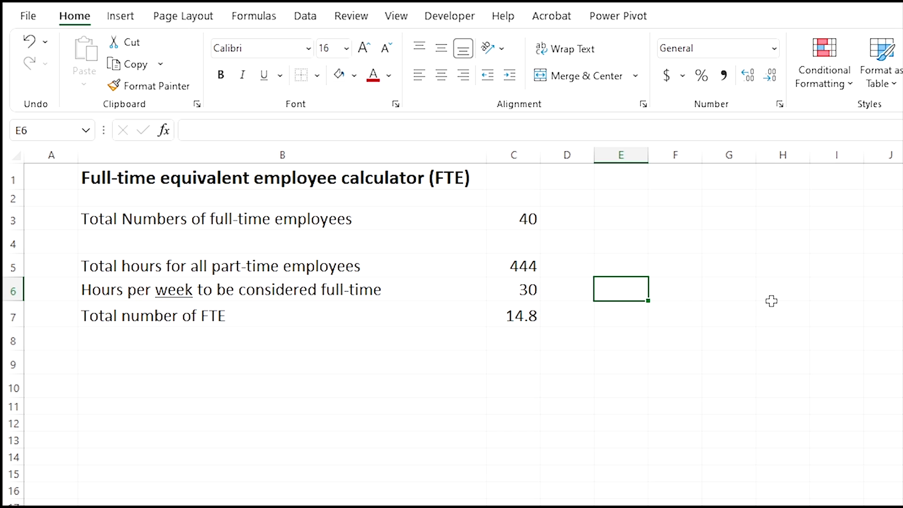
# - Label E6 'Round down' and enter =ROUNDDOWN(C7,0) in E7, returning 14
pyautogui.write('Round down')
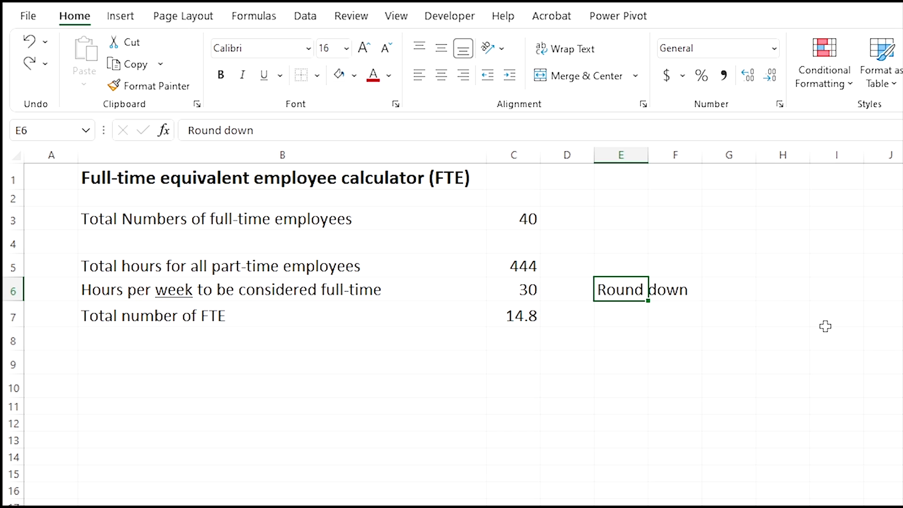
pyautogui.click(635, 314)
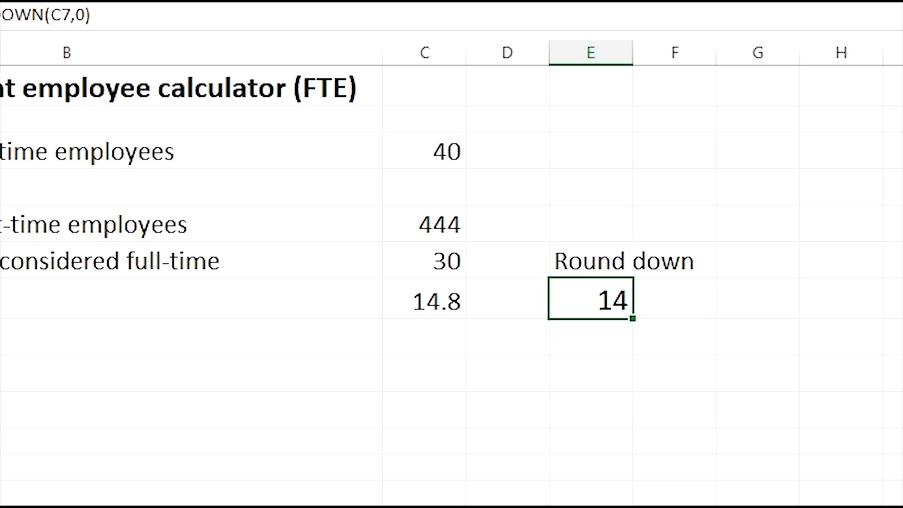
pyautogui.click(440, 134)
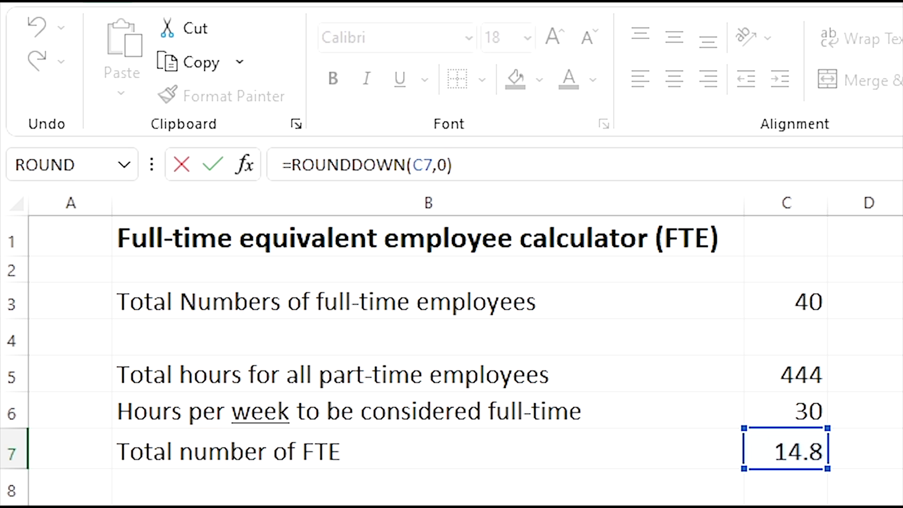
pyautogui.press('Return')
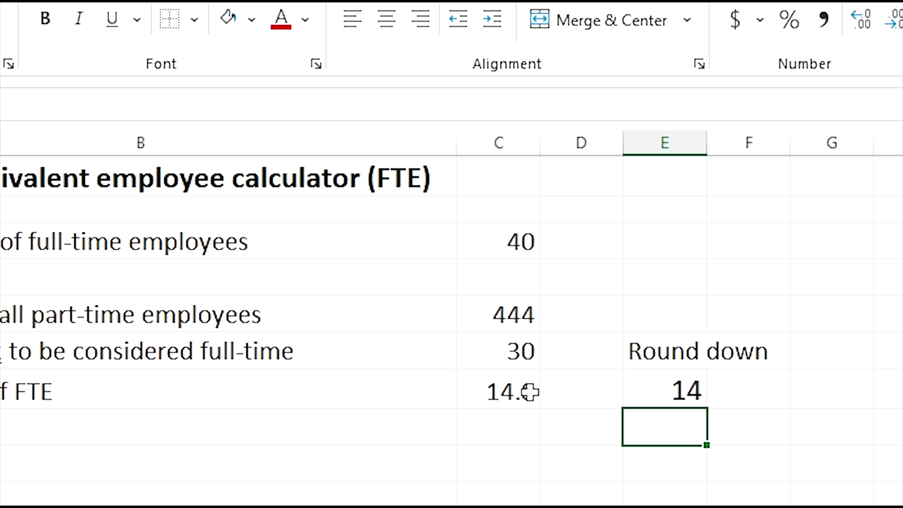
pyautogui.click(693, 389)
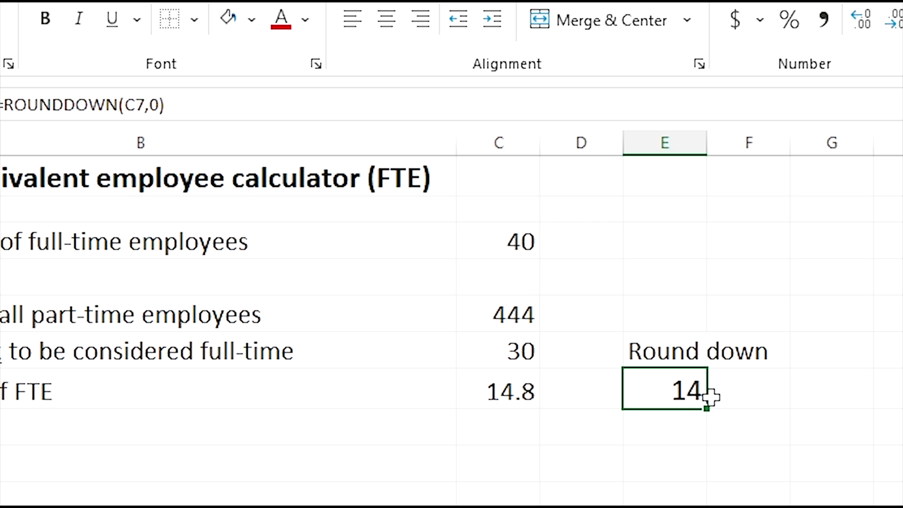
pyautogui.click(510, 242)
pyautogui.click(696, 392)
# - Paste the combined-total label into B9 and finalize =SUM(C3,E7) in C9, giving 54
pyautogui.click(188, 468)
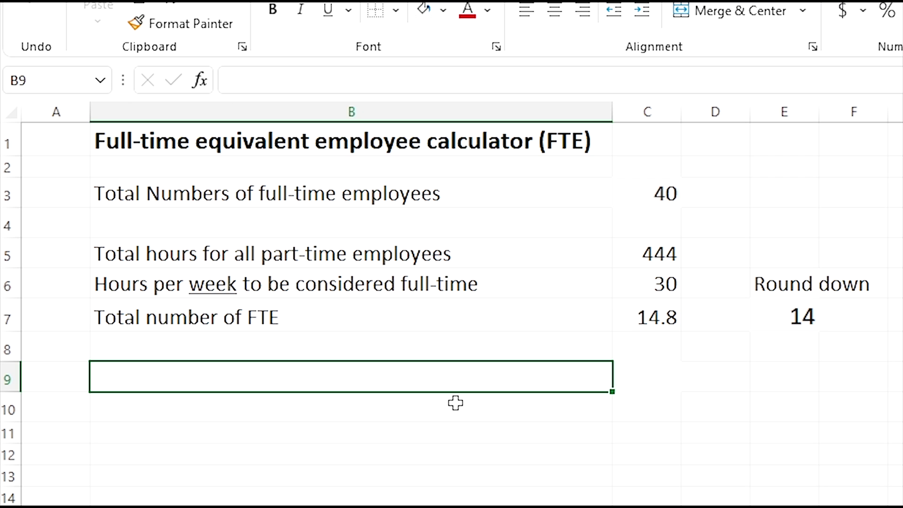
pyautogui.write('Total number of full-time and full-time equivalent:')
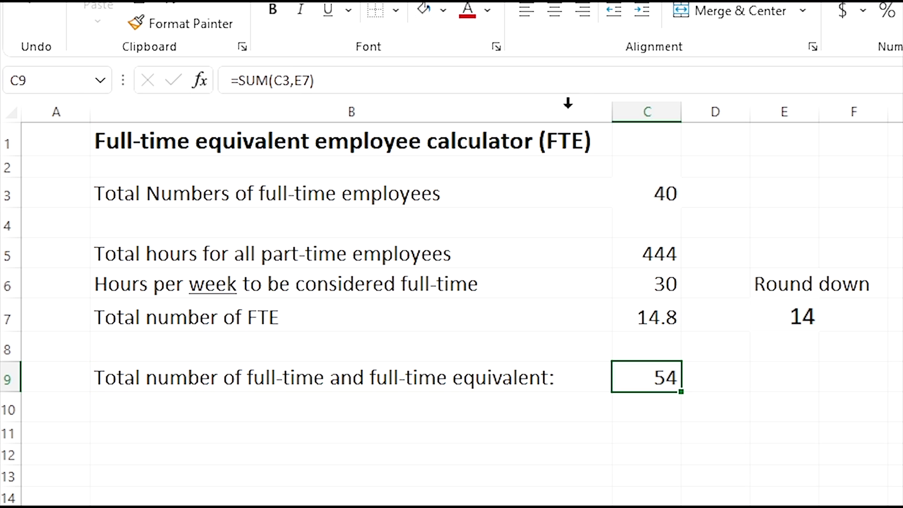
pyautogui.press('F2')
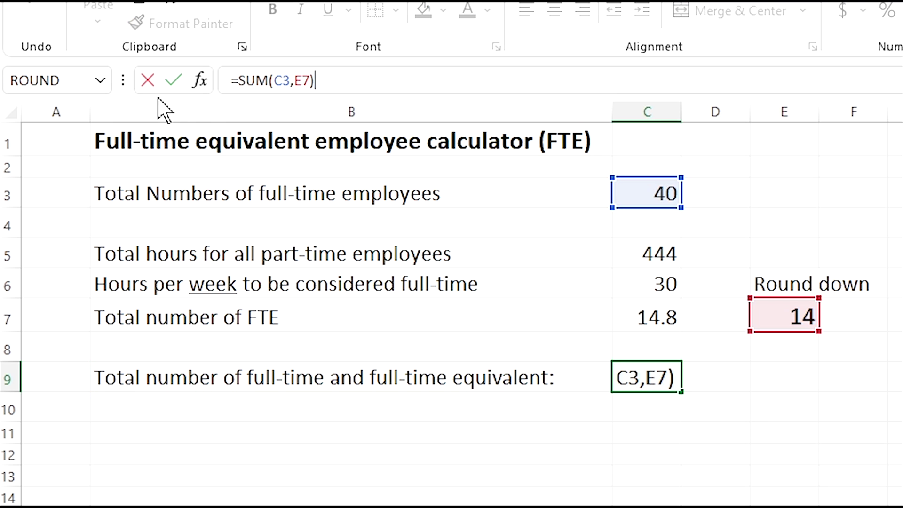
pyautogui.click(315, 80)
pyautogui.press('Return')
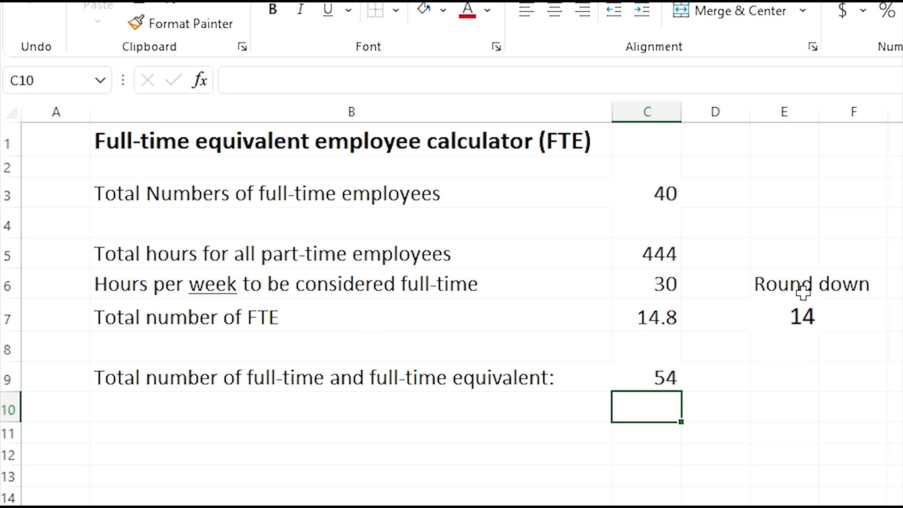
pyautogui.click(649, 378)
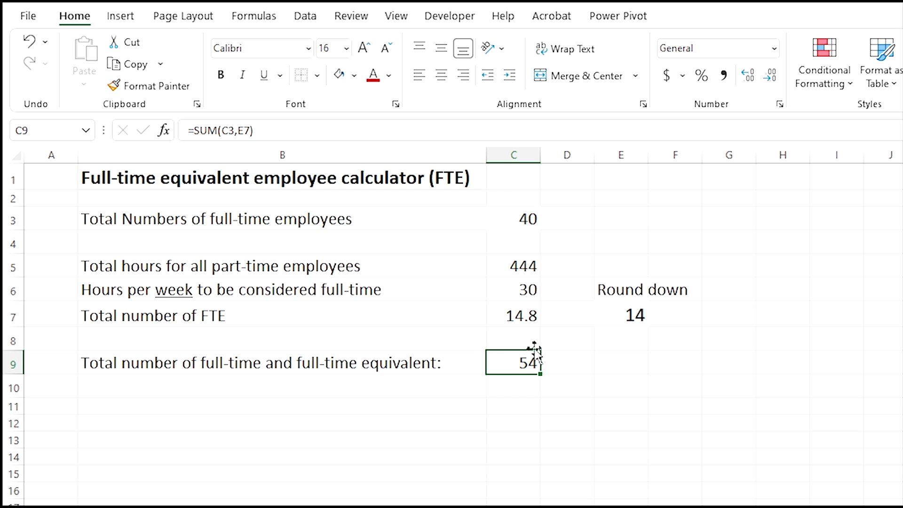
pyautogui.click(162, 291)
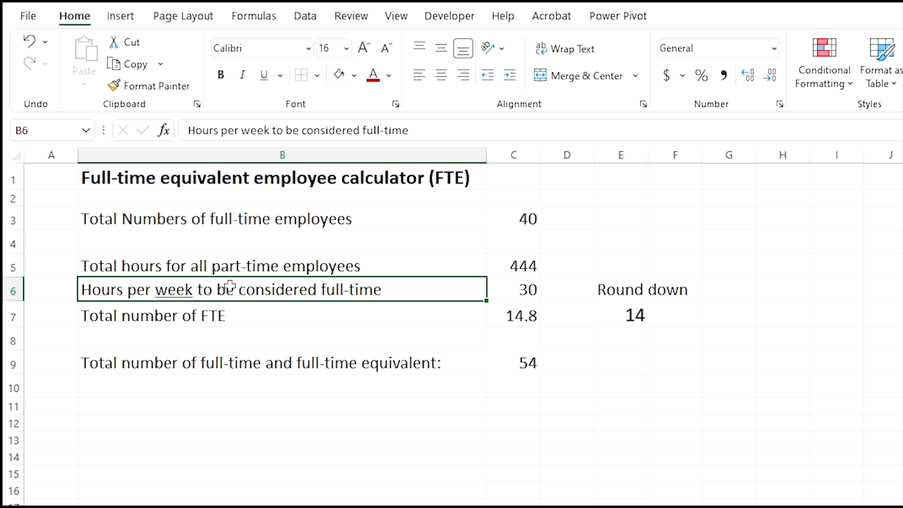
pyautogui.click(530, 360)
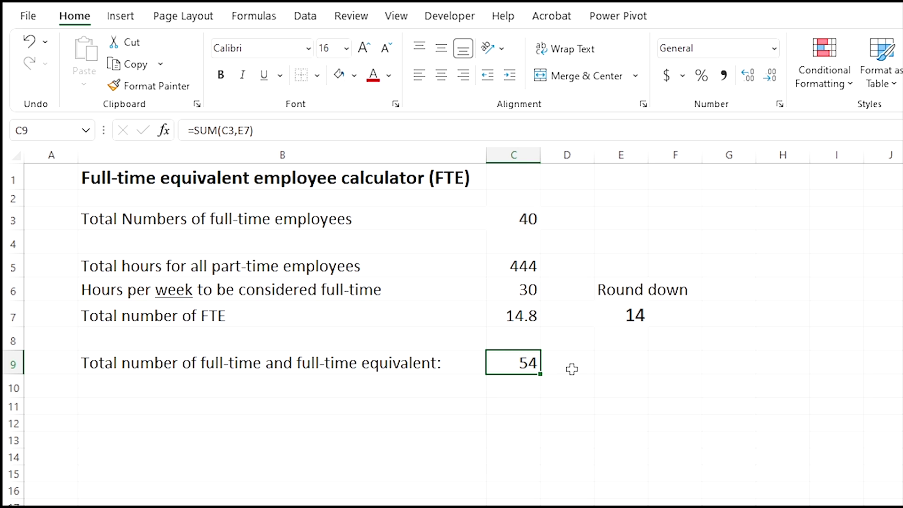
pyautogui.click(587, 377)
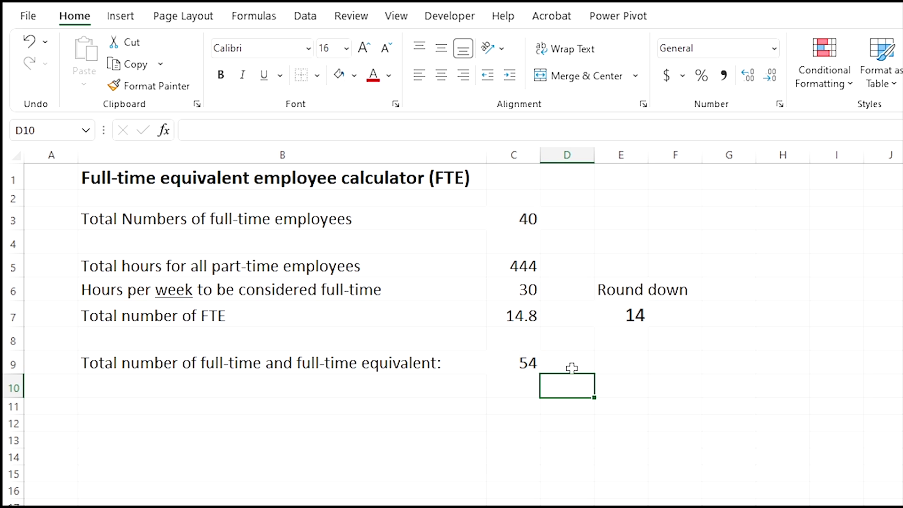
pyautogui.click(163, 288)
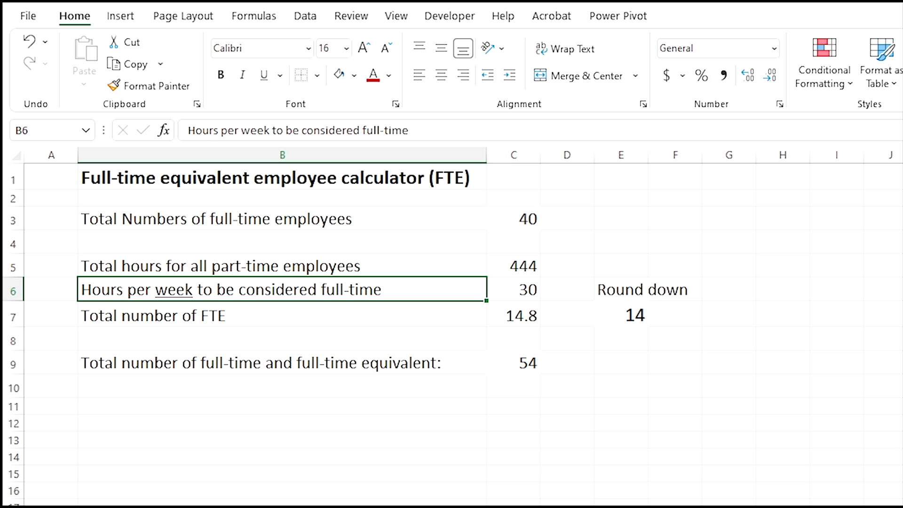
# - Change 'week' to 'month' in the full-time hours label in B6
pyautogui.doubleClick(255, 130)
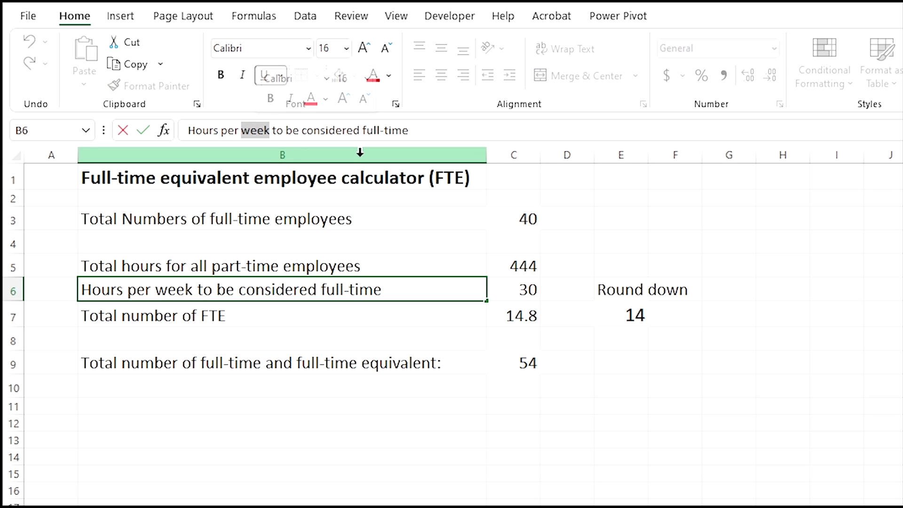
pyautogui.write('month')
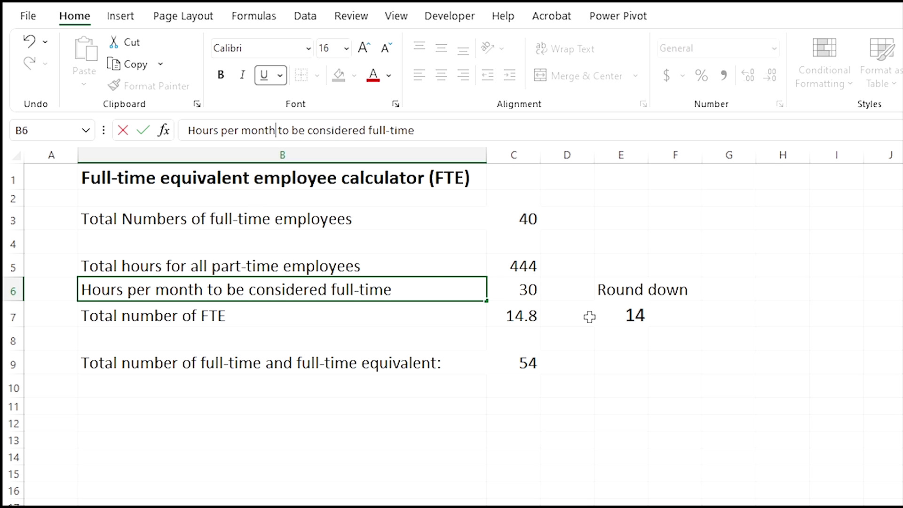
pyautogui.click(529, 288)
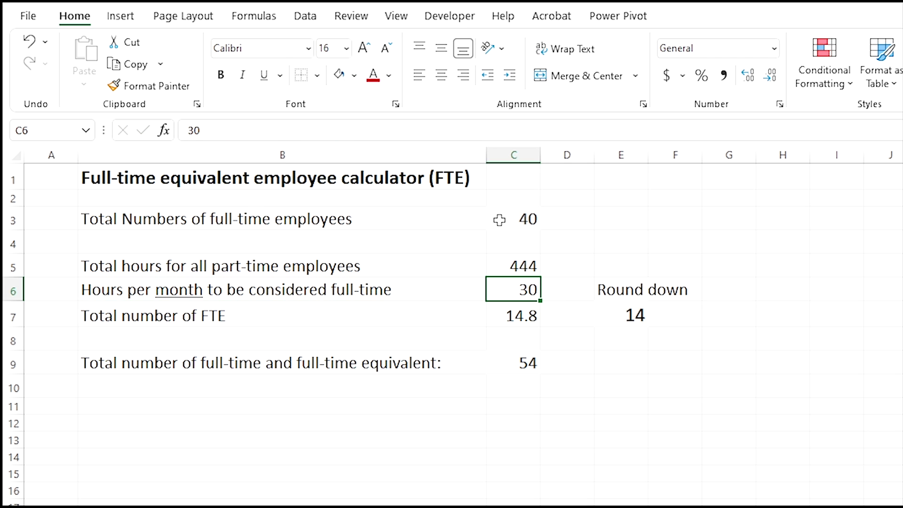
# - Change the full-time hours in C6 from 30 to 130, recalculating FTE to 3.415
pyautogui.press('F2')
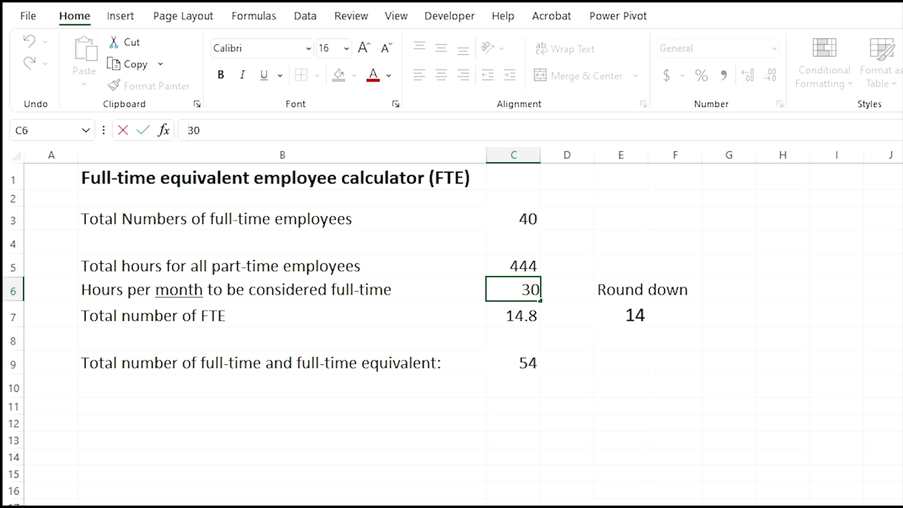
pyautogui.write('1')
pyautogui.press('Return')
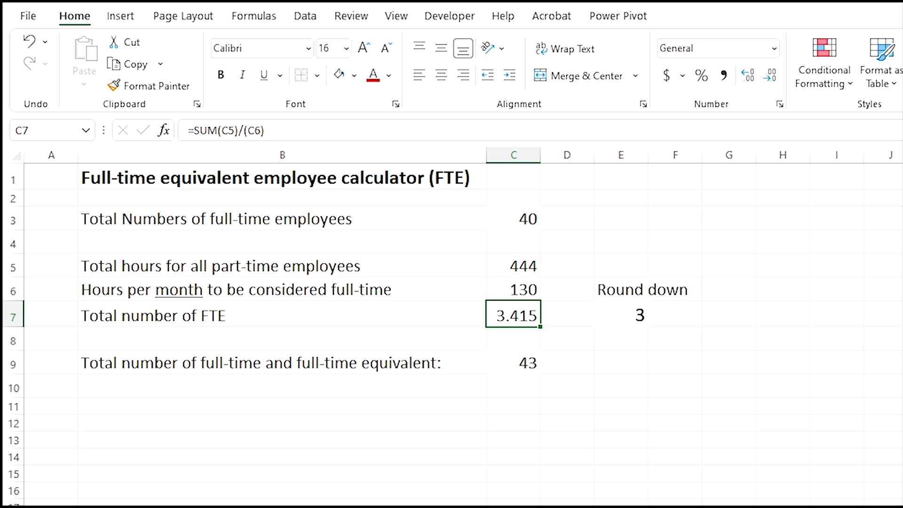
pyautogui.press('Up')
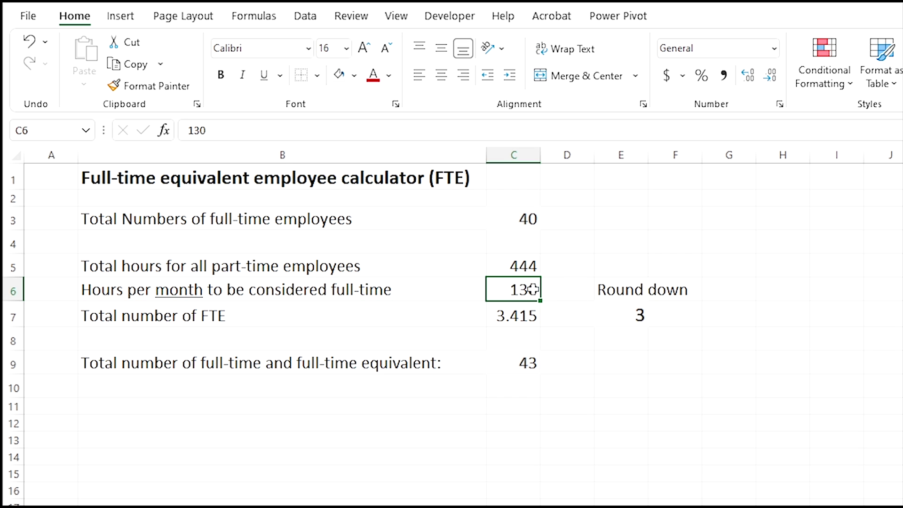
pyautogui.press('Up')
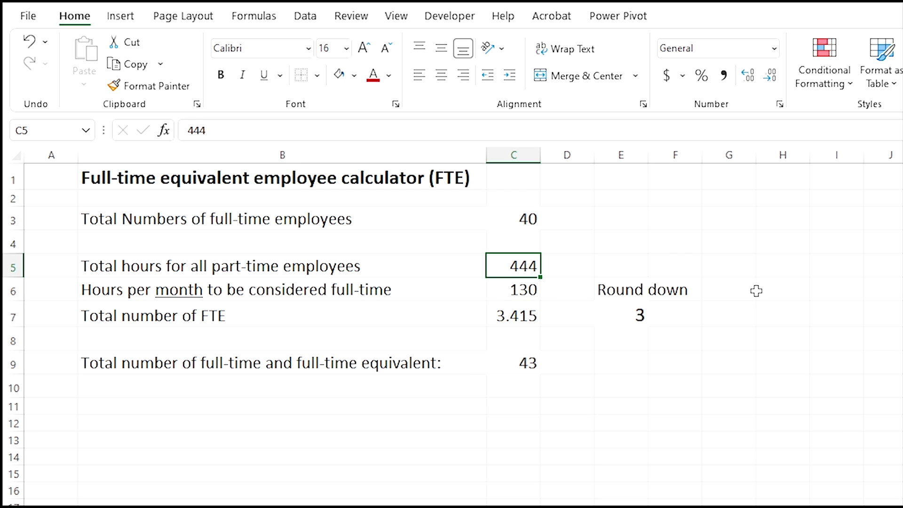
# - Set part-time hours in C5 to 4444 and check the new total of 74 in C9
pyautogui.press('F2')
pyautogui.press('BackSpace')
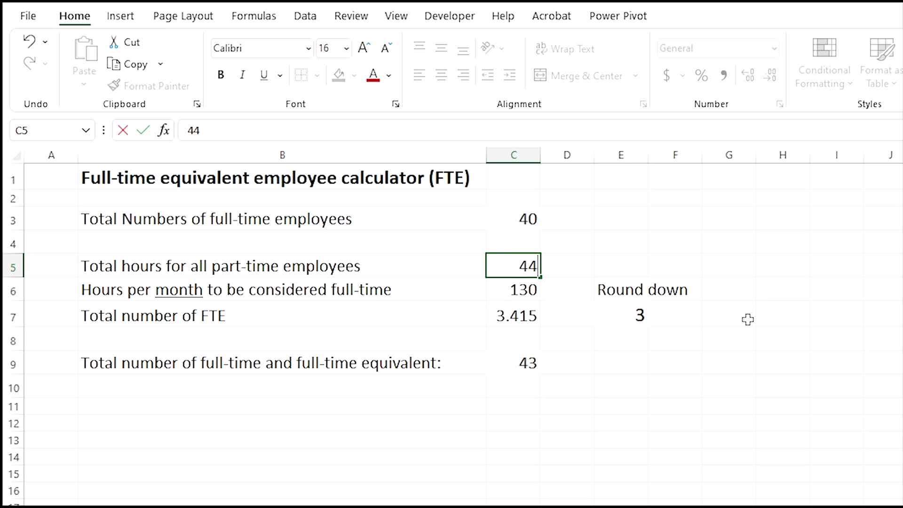
pyautogui.press('Return')
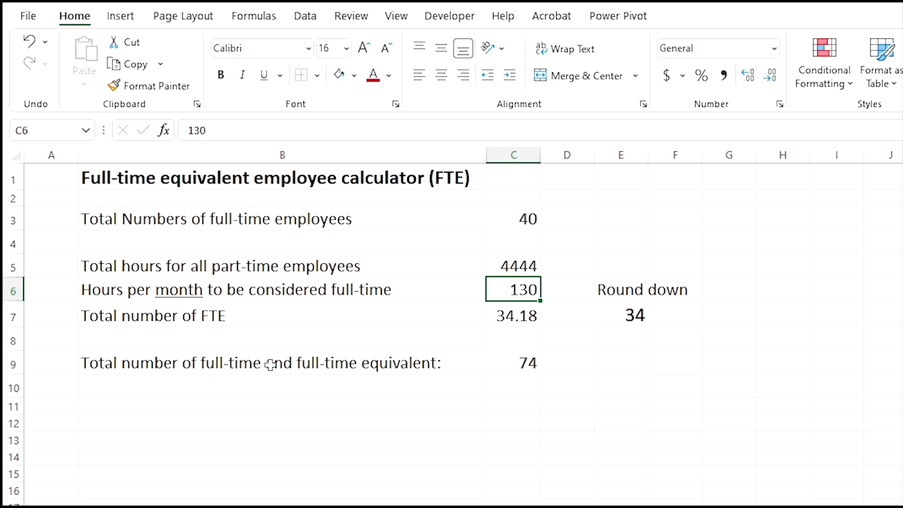
pyautogui.click(529, 360)
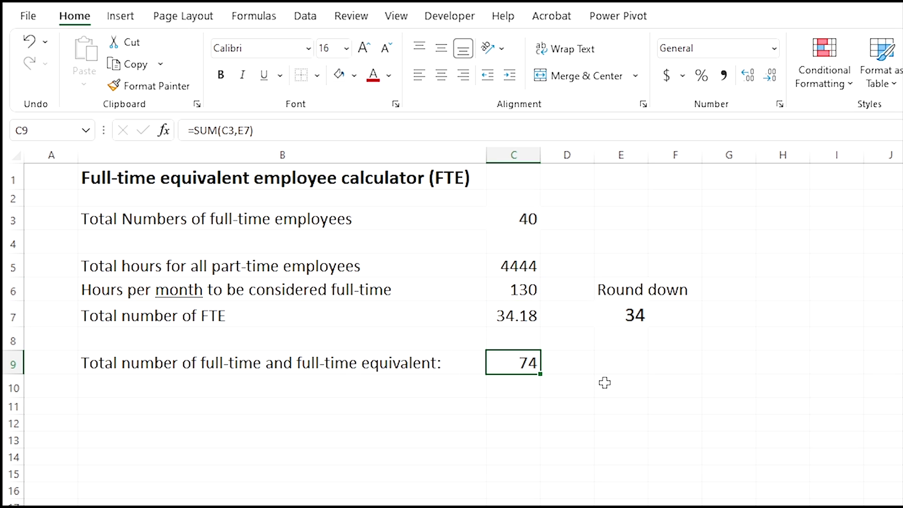